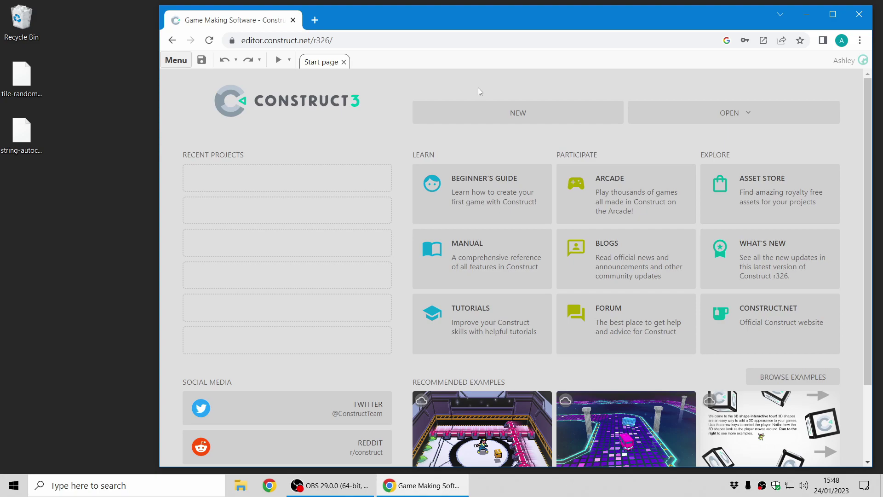
# Step: Open the tile-randomization.c3p project from the desktop and bring its whole layout into view
pyautogui.moveTo(21, 76); pyautogui.dragTo(554, 233)
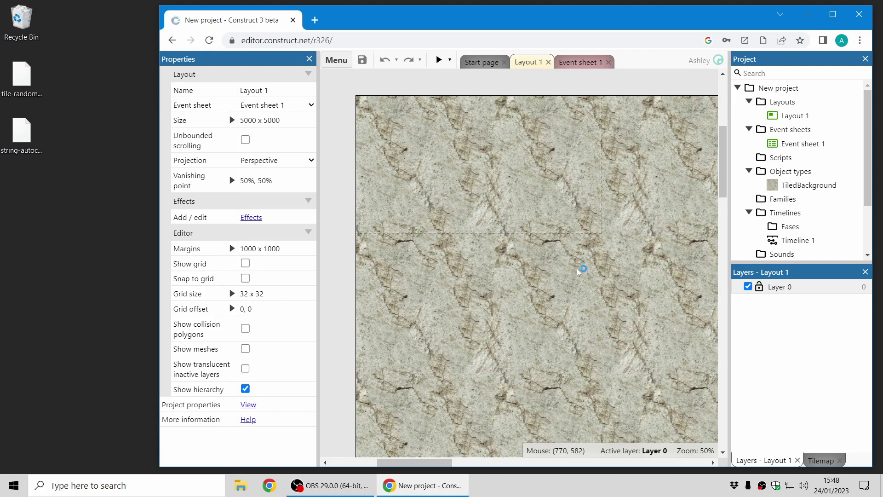
pyautogui.keyDown('ctrl'); pyautogui.scroll(-6, 562, 283); pyautogui.keyUp('ctrl')
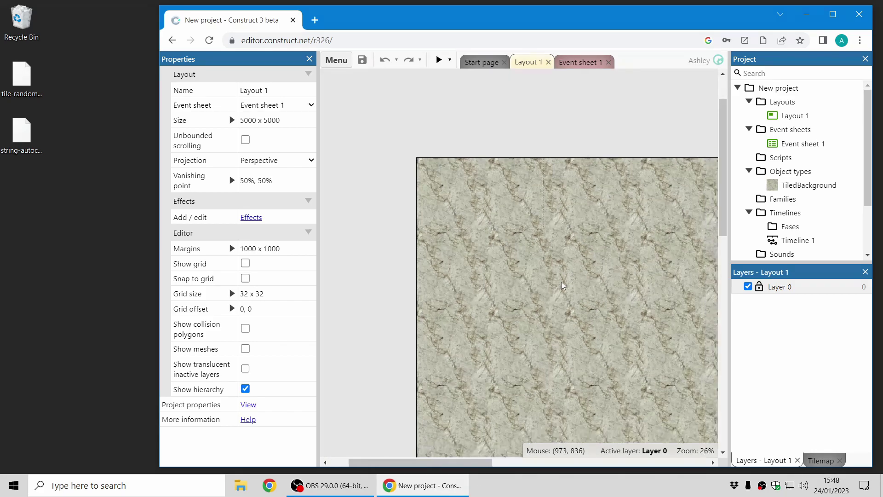
pyautogui.keyDown('ctrl'); pyautogui.scroll(-3, 562, 283); pyautogui.keyUp('ctrl')
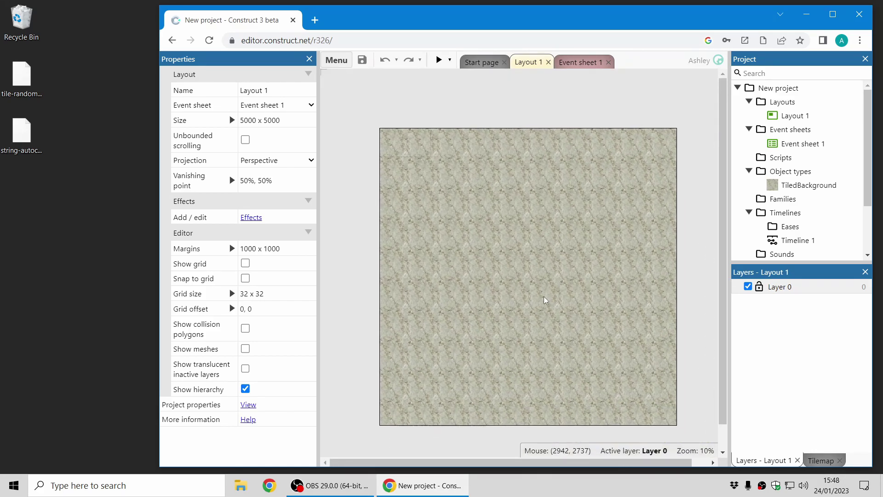
pyautogui.keyDown('ctrl'); pyautogui.scroll(1, 508, 273); pyautogui.keyUp('ctrl')
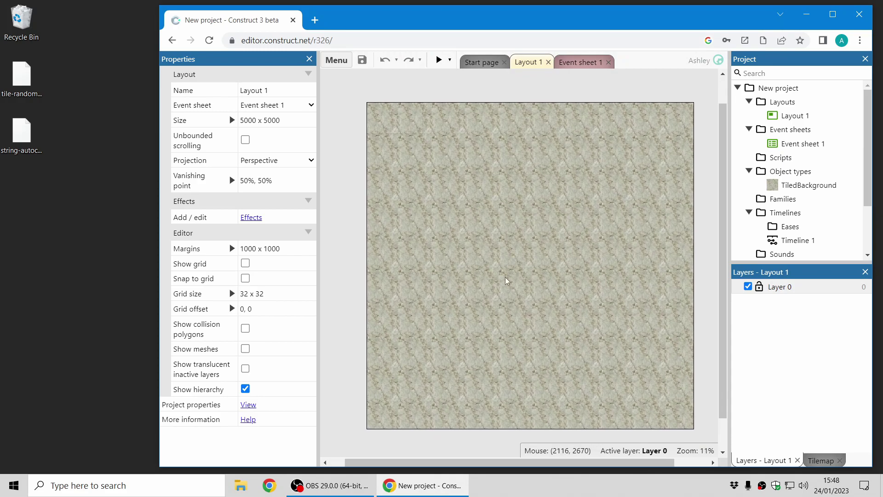
# Step: Enable tile randomization for the tiled background that fills Layout 1
pyautogui.click(496, 239)
pyautogui.scroll(-7, 206, 363)
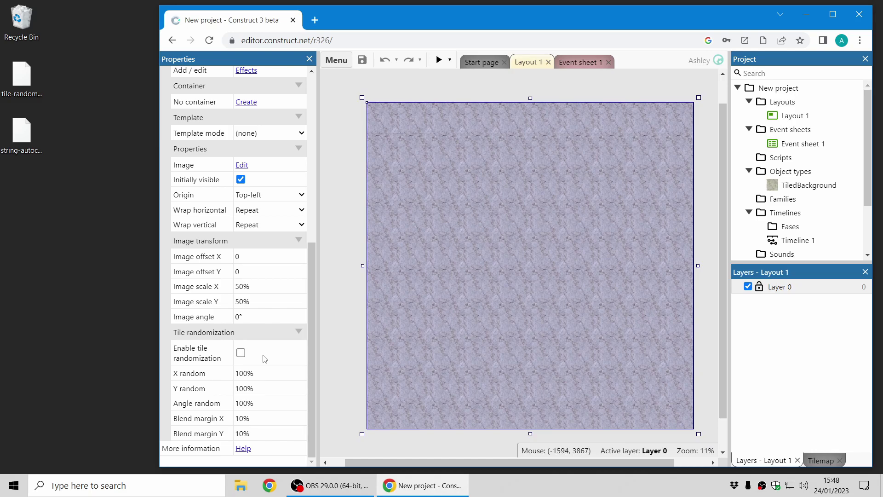
pyautogui.click(268, 362)
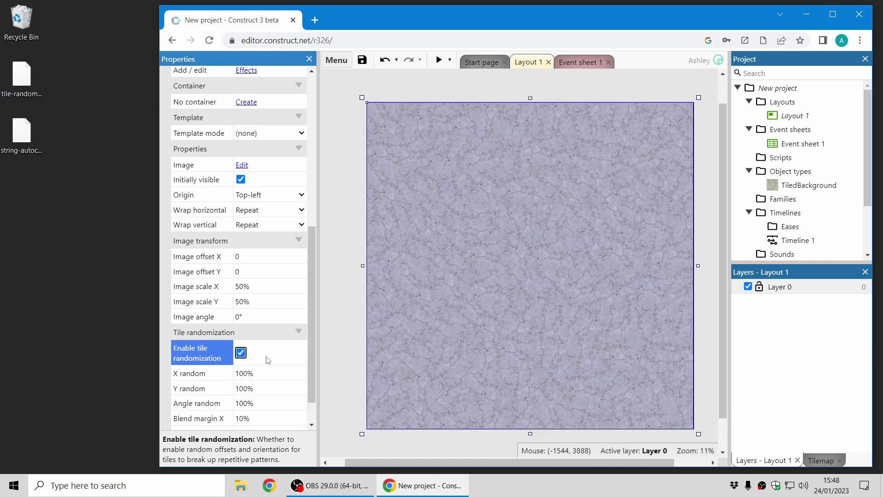
pyautogui.click(334, 327)
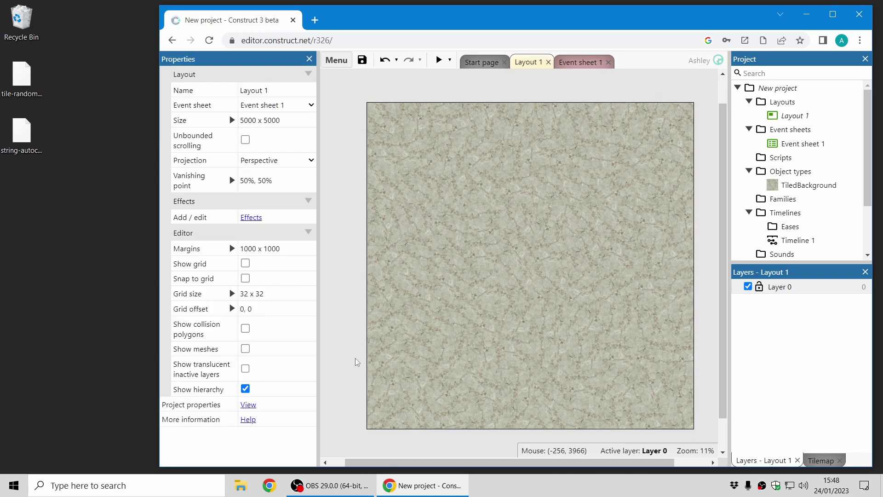
# Step: Set the tiled background's X random, Y random and Angle random to 0%
pyautogui.keyDown('ctrl'); pyautogui.scroll(10, 664, 374); pyautogui.keyUp('ctrl')
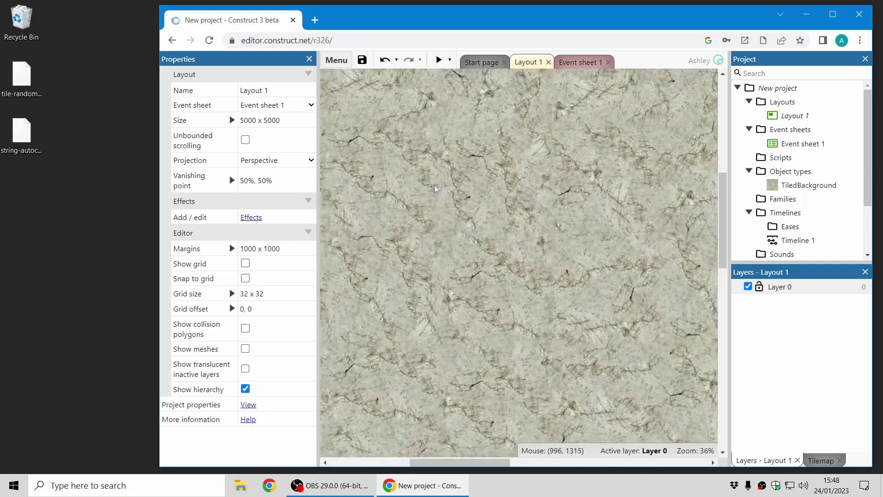
pyautogui.moveTo(665, 374); pyautogui.dragTo(353, 159, button='middle')
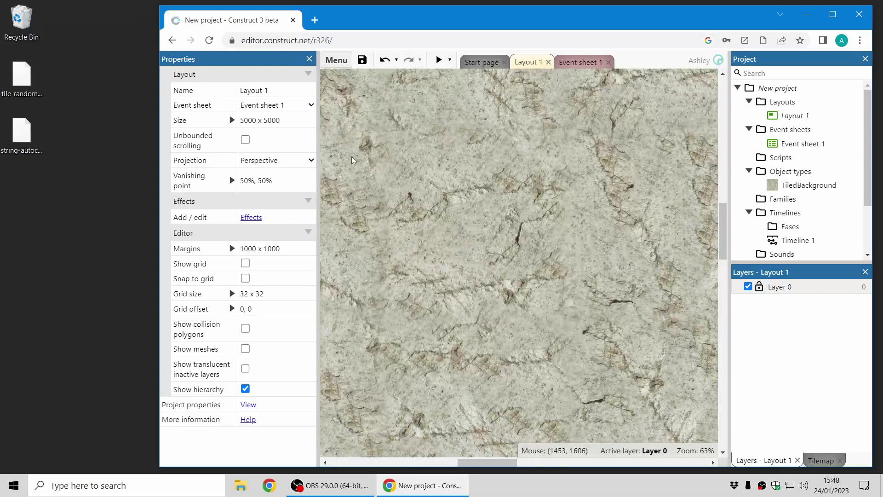
pyautogui.keyDown('ctrl'); pyautogui.scroll(-10, 420, 240); pyautogui.keyUp('ctrl')
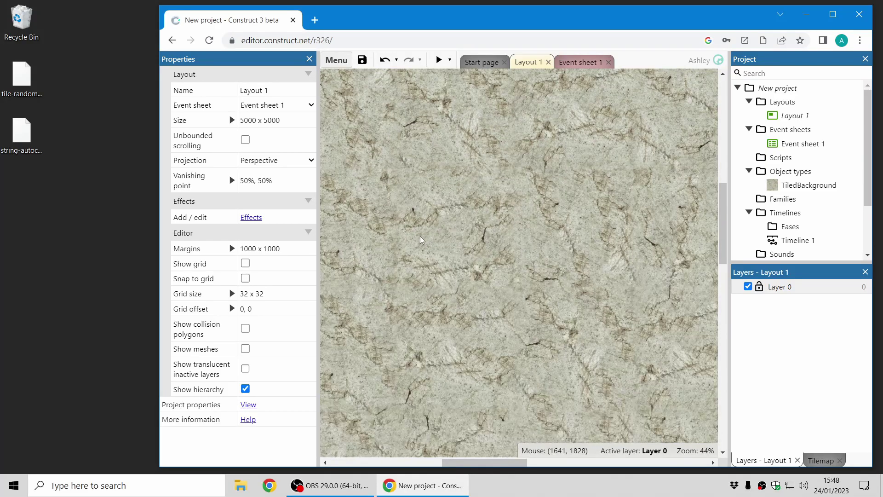
pyautogui.keyDown('ctrl'); pyautogui.scroll(2, 393, 276); pyautogui.keyUp('ctrl')
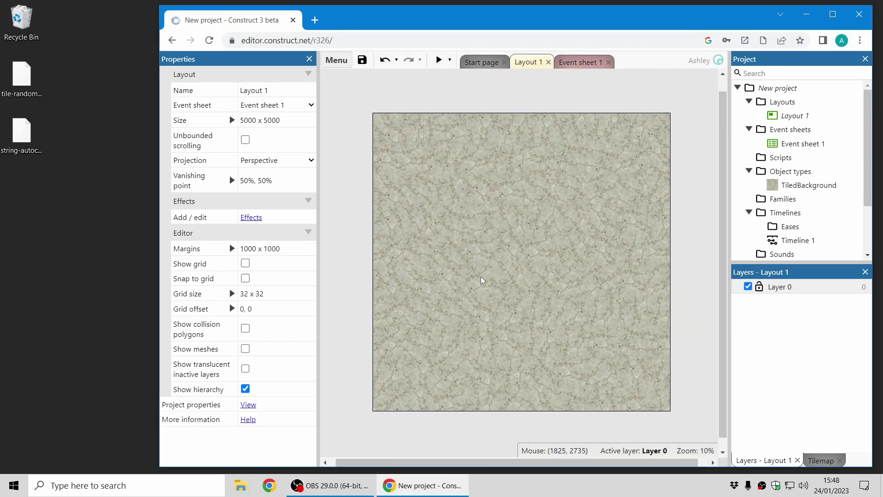
pyautogui.click(530, 257)
pyautogui.scroll(-8, 261, 368)
pyautogui.click(272, 374)
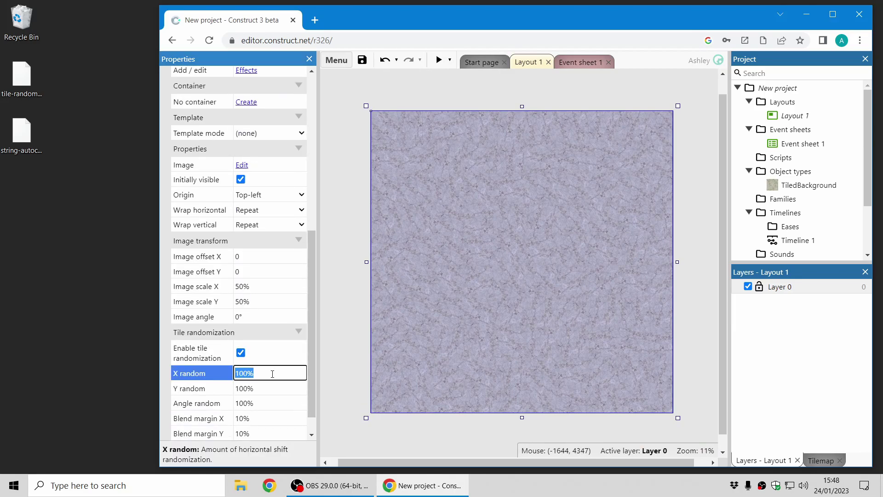
pyautogui.write('0')
pyautogui.press('Tab')
pyautogui.write('0')
pyautogui.press('Tab')
pyautogui.write('0')
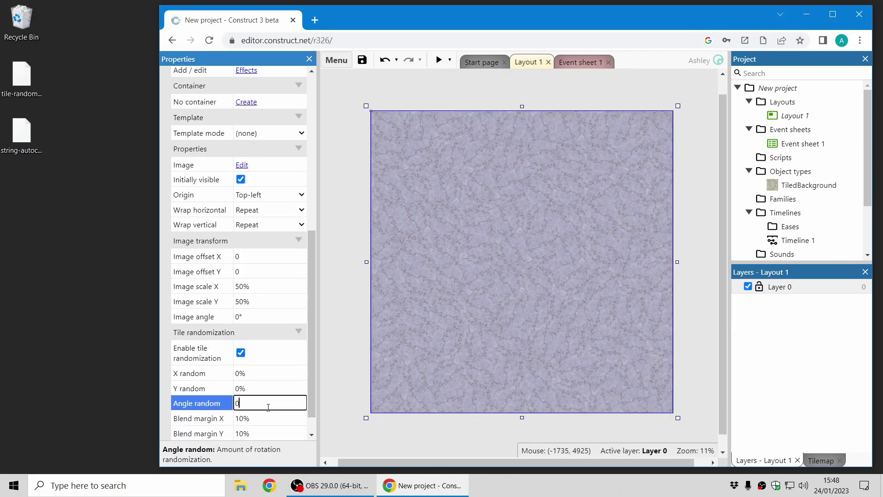
pyautogui.click(349, 379)
# Step: Raise the tiled background's Angle random gradually, finishing at 100%
pyautogui.click(496, 297)
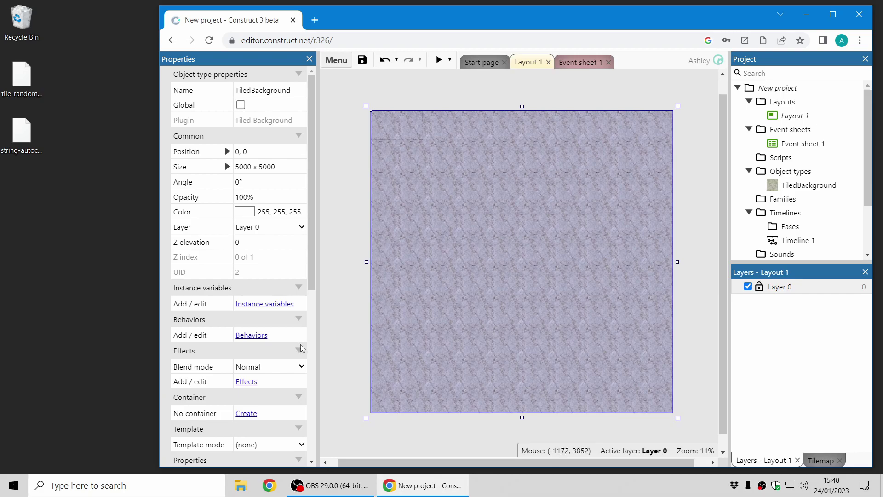
pyautogui.scroll(-6, 276, 288)
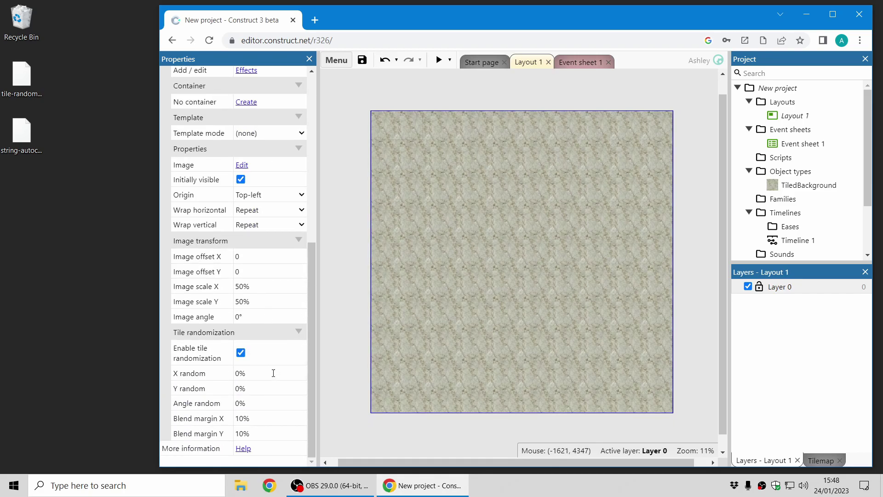
pyautogui.moveTo(258, 403); pyautogui.dragTo(265, 171)
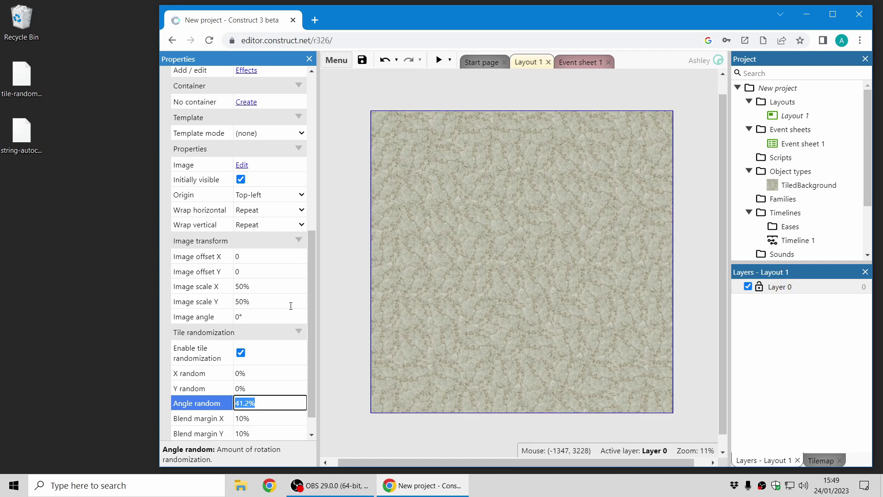
pyautogui.write('100')
pyautogui.press('Tab')
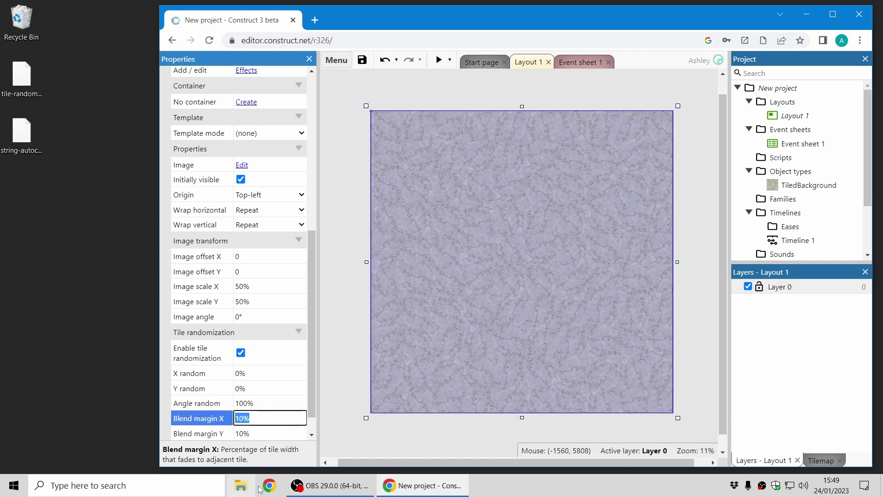
# Step: Raise the tiled background's X random and Y random, finishing with both at 100%
pyautogui.moveTo(250, 381); pyautogui.dragTo(300, 274)
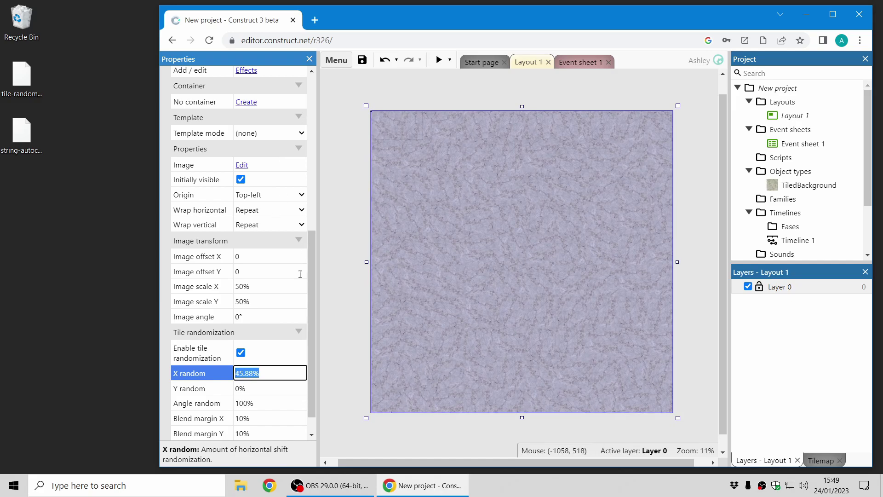
pyautogui.moveTo(262, 394); pyautogui.dragTo(283, 348)
pyautogui.write('100')
pyautogui.click(273, 372)
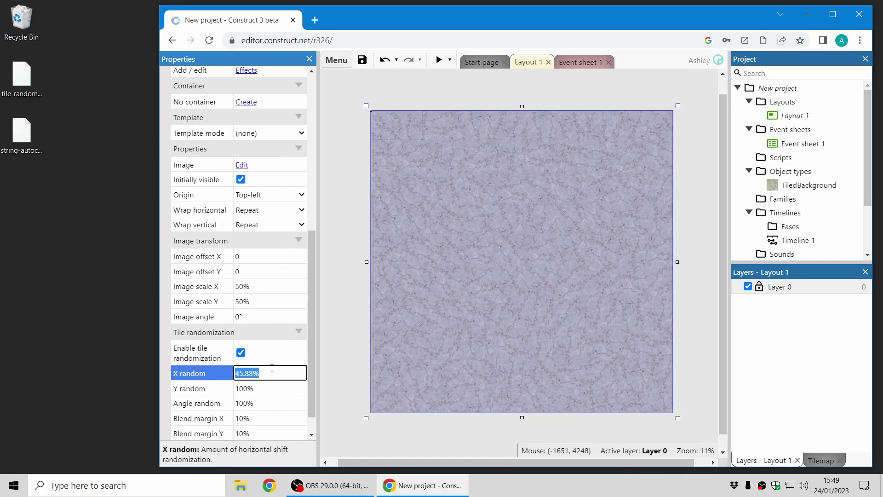
pyautogui.write('100')
pyautogui.press('Tab')
pyautogui.click(358, 302)
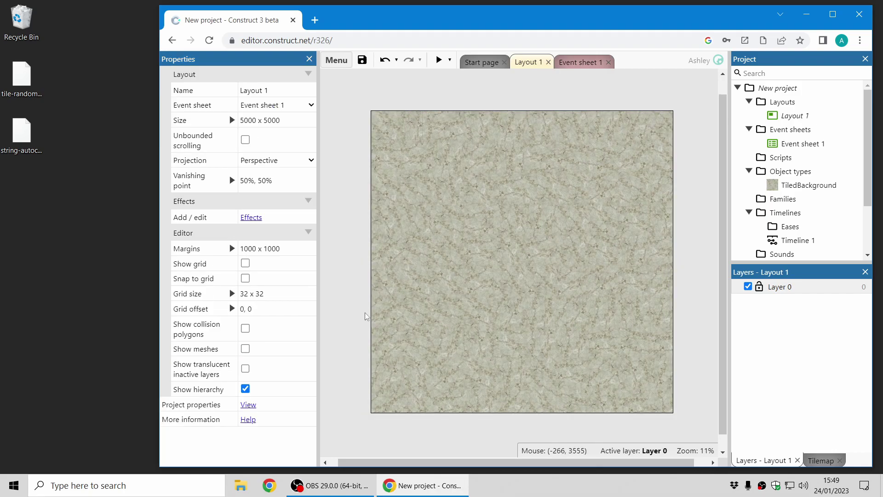
# Step: Look over the fully randomized background texture, and close the tile randomization project
pyautogui.keyDown('ctrl'); pyautogui.scroll(5, 368, 143); pyautogui.keyUp('ctrl')
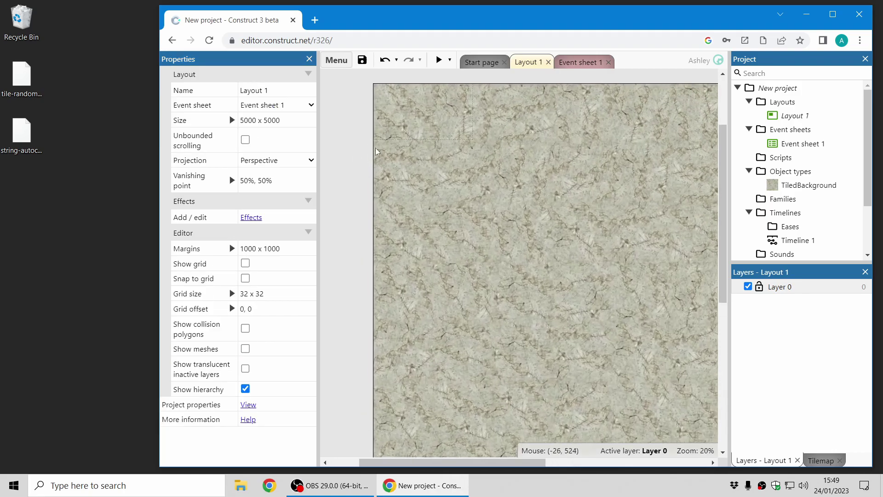
pyautogui.moveTo(578, 285); pyautogui.dragTo(404, 180, button='middle')
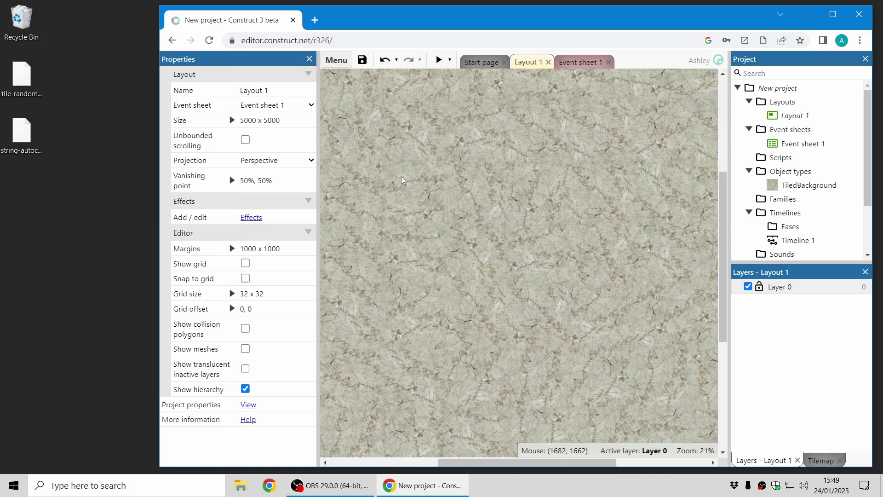
pyautogui.moveTo(493, 273); pyautogui.dragTo(628, 376, button='middle')
pyautogui.moveTo(554, 318); pyautogui.dragTo(545, 316, button='middle')
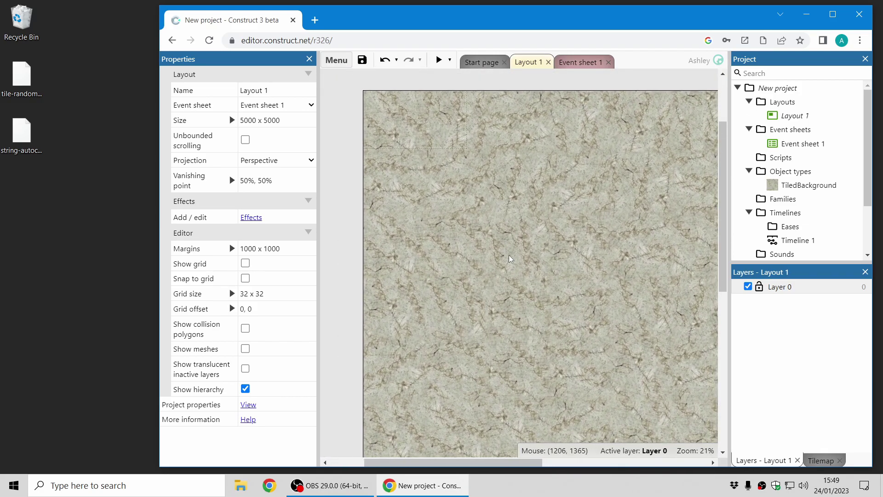
pyautogui.moveTo(539, 250); pyautogui.dragTo(532, 223, button='middle')
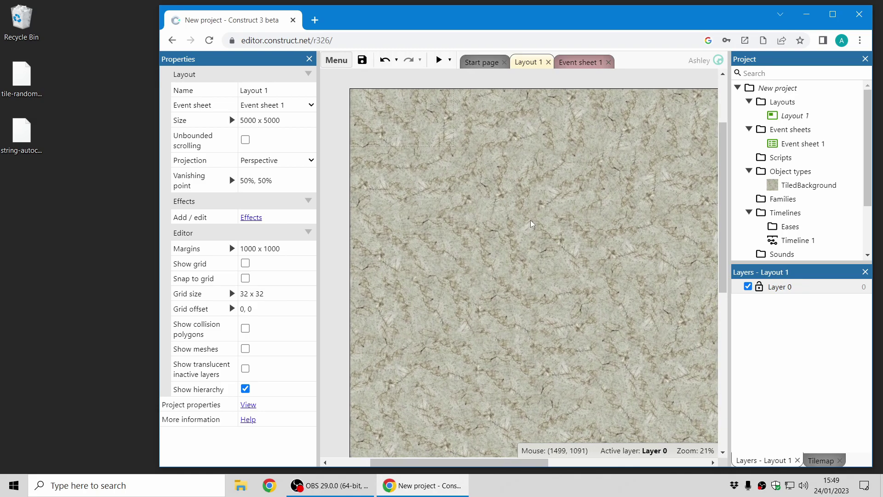
pyautogui.rightClick(788, 90)
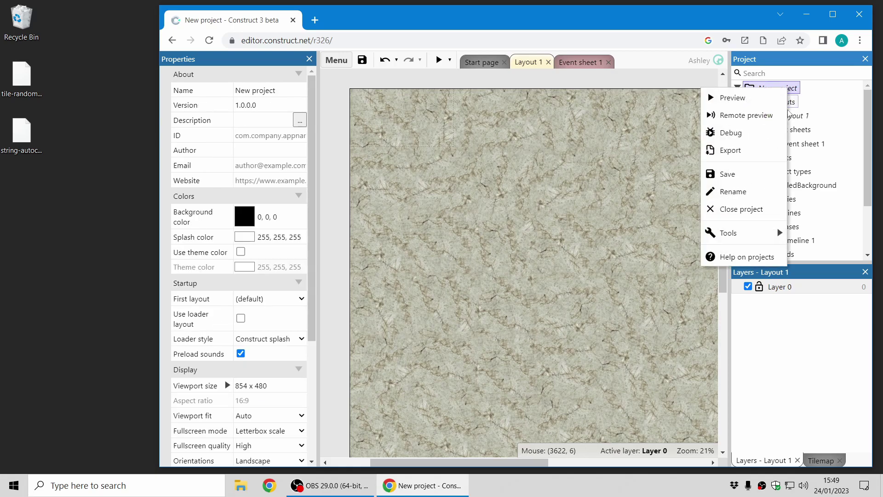
pyautogui.click(755, 208)
pyautogui.click(543, 287)
# Step: Open the string-autoc... project from the desktop and inspect the state variable of the upper-left monster in Layout 1
pyautogui.click(23, 141)
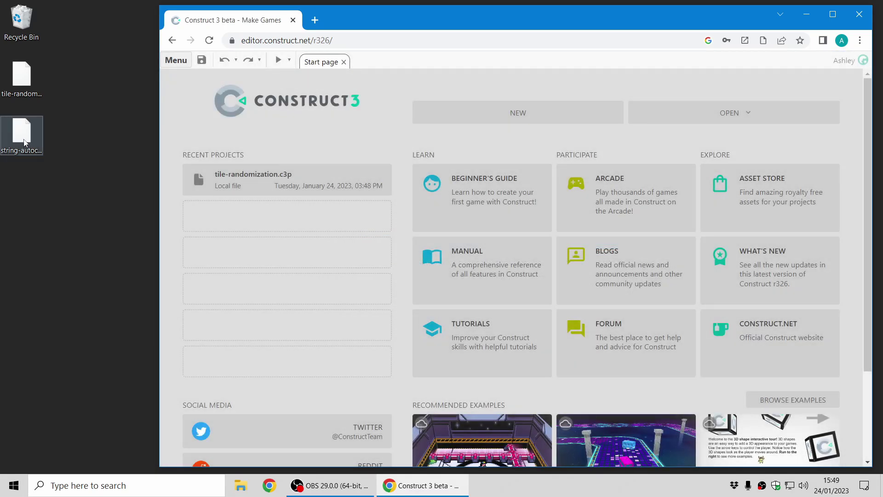
pyautogui.moveTo(38, 143); pyautogui.dragTo(543, 257)
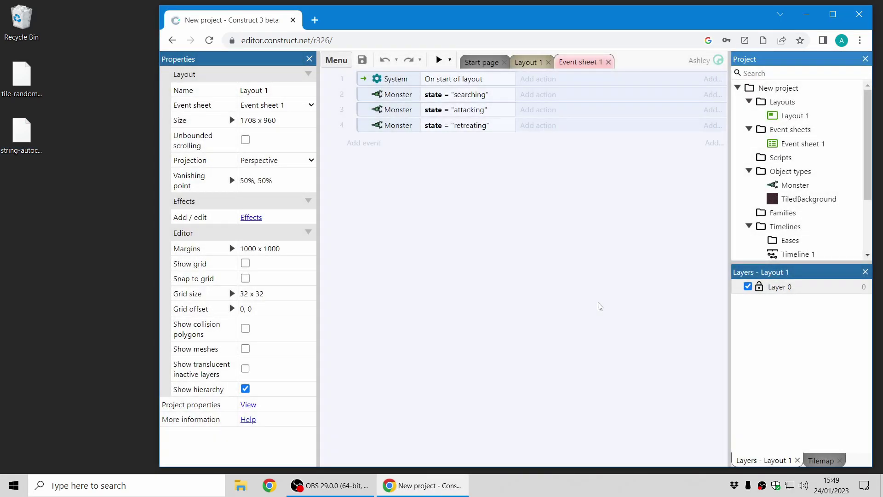
pyautogui.click(530, 62)
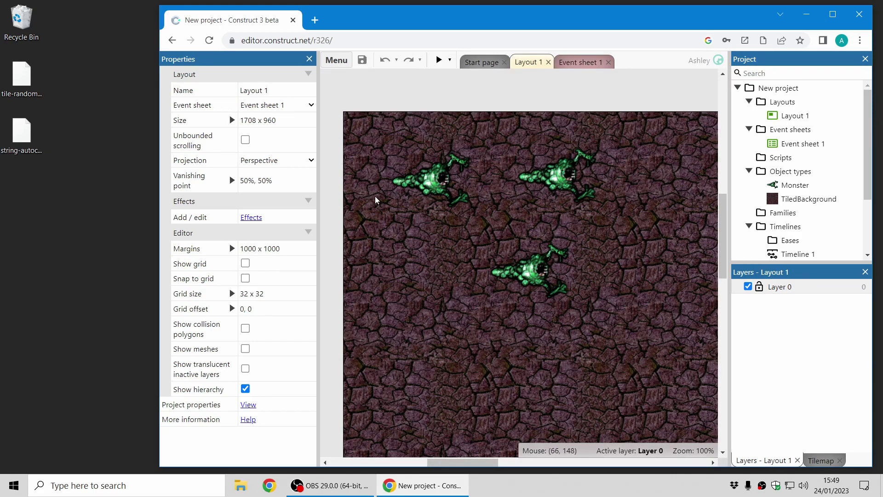
pyautogui.click(460, 190)
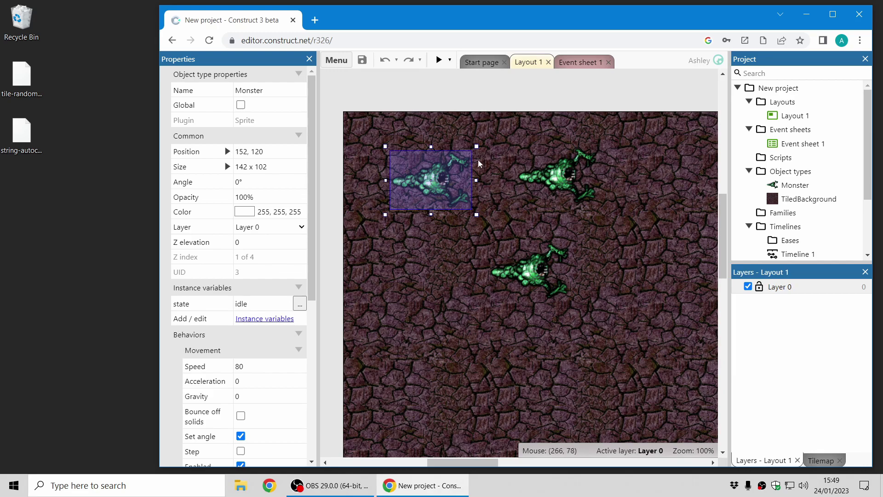
pyautogui.click(205, 308)
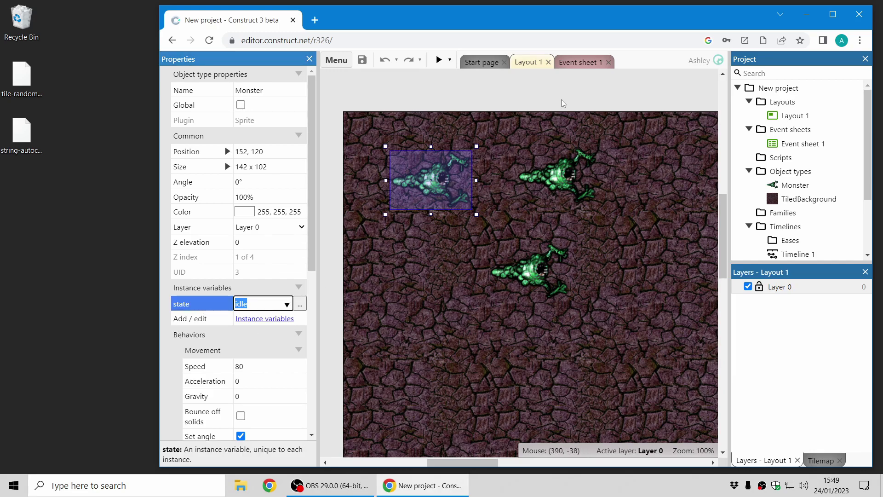
# Step: In Event sheet 1, start a Monster Set value action for state under On start of layout, check the suggested strings, and cancel
pyautogui.click(580, 62)
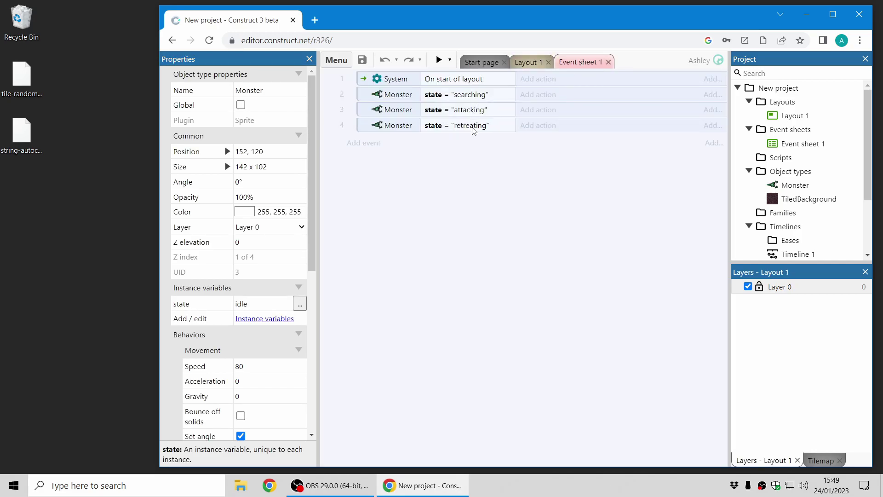
pyautogui.click(537, 82)
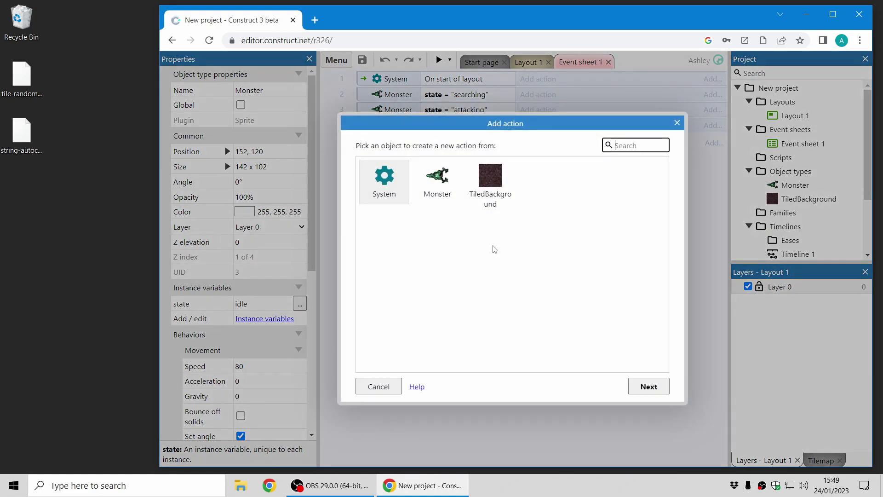
pyautogui.click(439, 187)
pyautogui.click(438, 185)
pyautogui.scroll(-8, 462, 284)
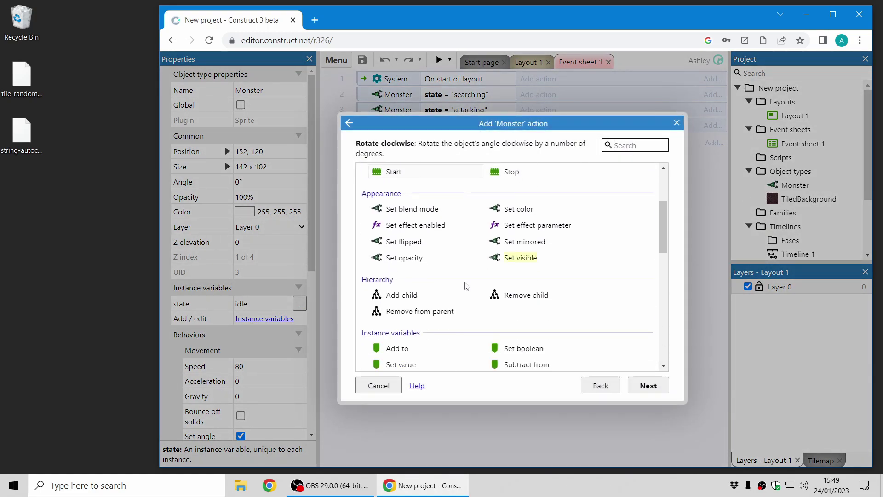
pyautogui.doubleClick(409, 251)
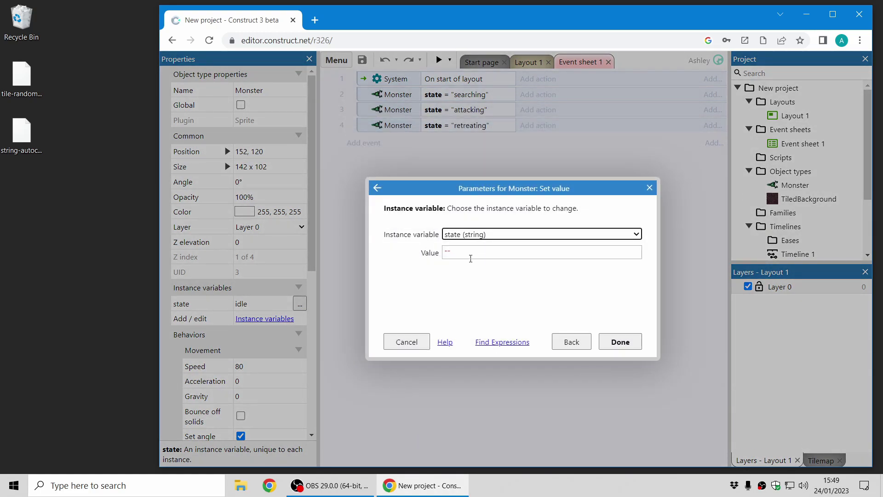
pyautogui.click(474, 251)
pyautogui.press('BackSpace')
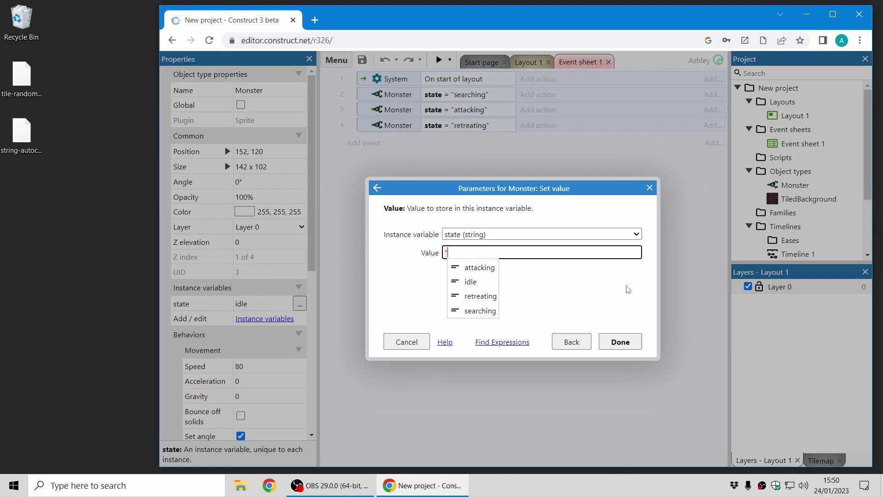
pyautogui.click(407, 345)
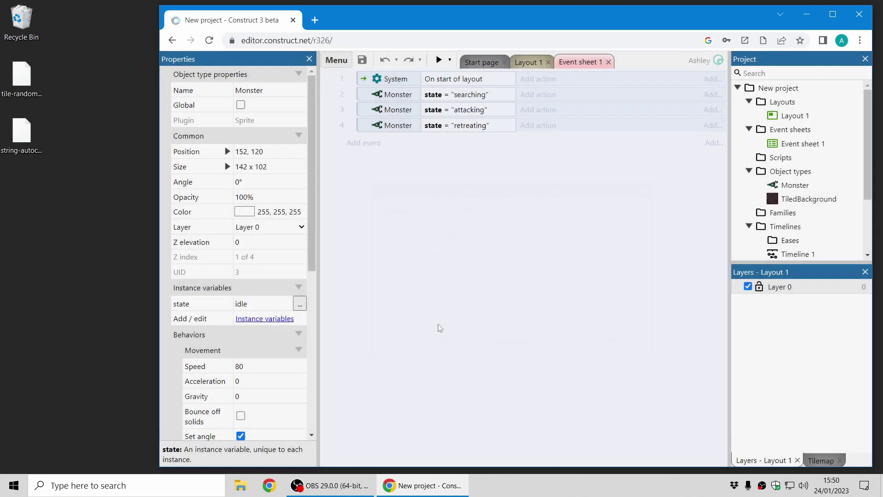
# Step: In Layout 1, set the upper-right monster's state variable to the suggested value retreating
pyautogui.click(534, 64)
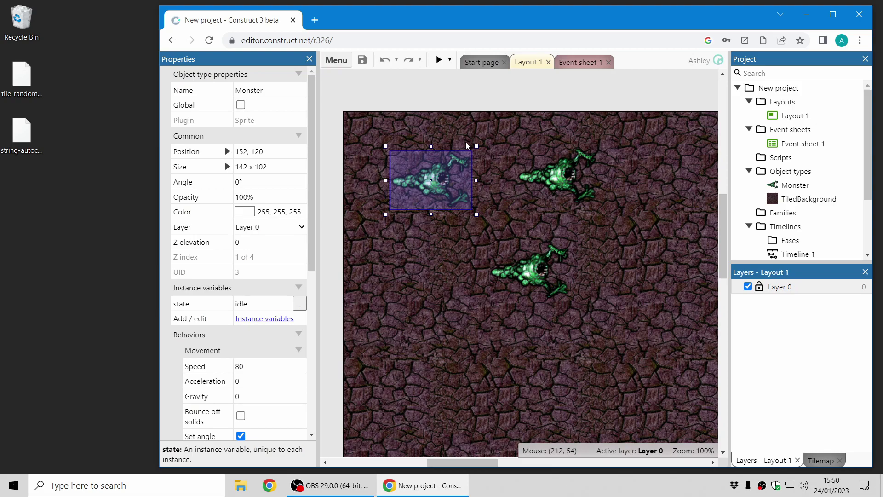
pyautogui.click(551, 180)
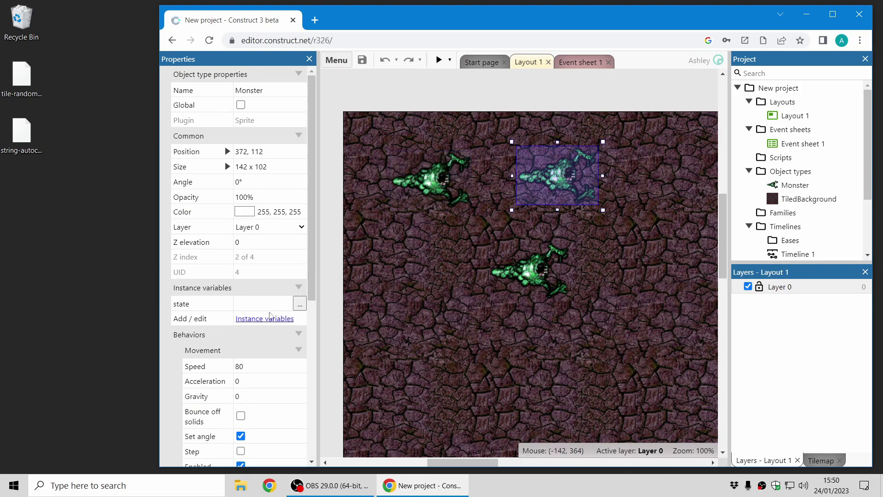
pyautogui.click(268, 302)
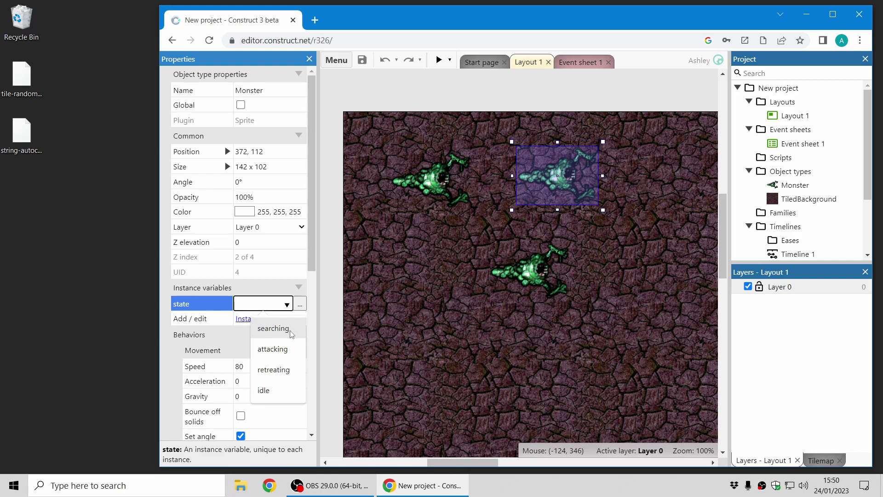
pyautogui.press('Down')
pyautogui.press('Down')
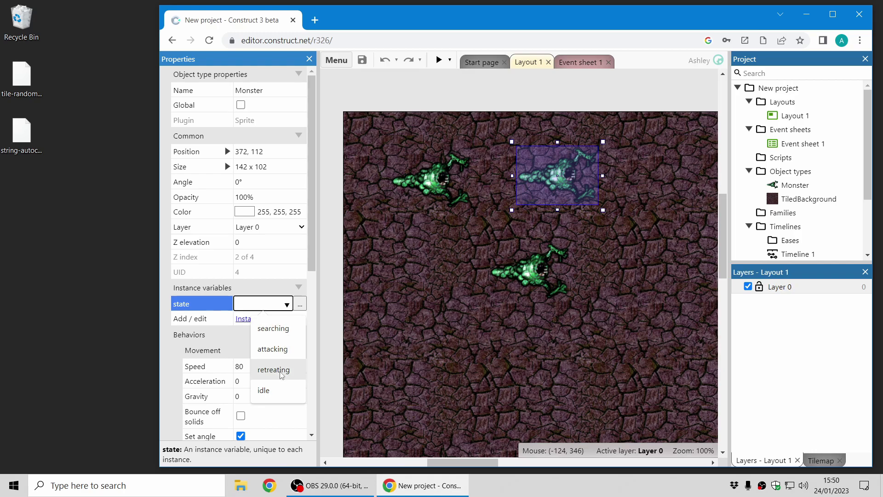
pyautogui.press('Up')
pyautogui.press('Up')
pyautogui.press('Down')
pyautogui.press('Down')
pyautogui.press('Return')
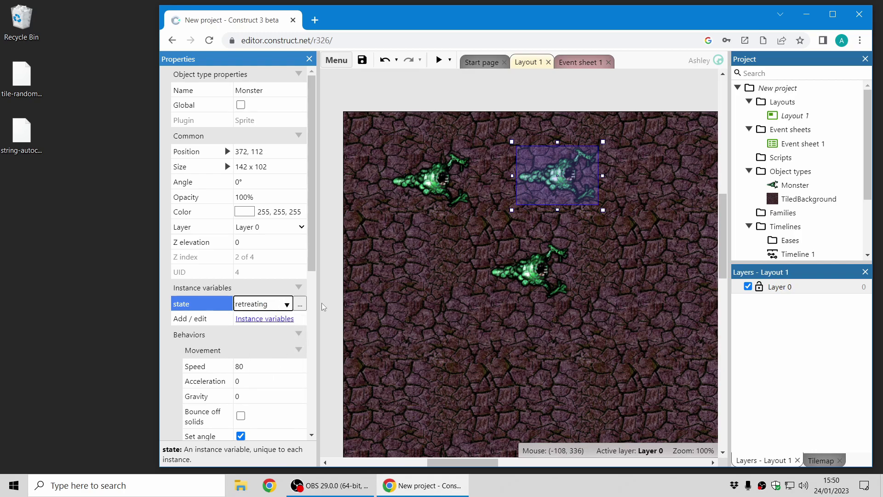
# Step: Close the monster project without saving its changes
pyautogui.click(501, 102)
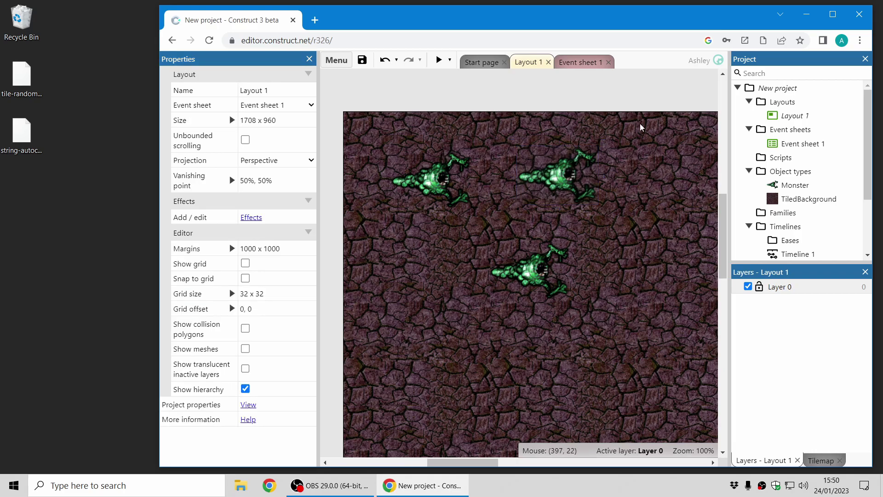
pyautogui.rightClick(785, 91)
pyautogui.click(745, 211)
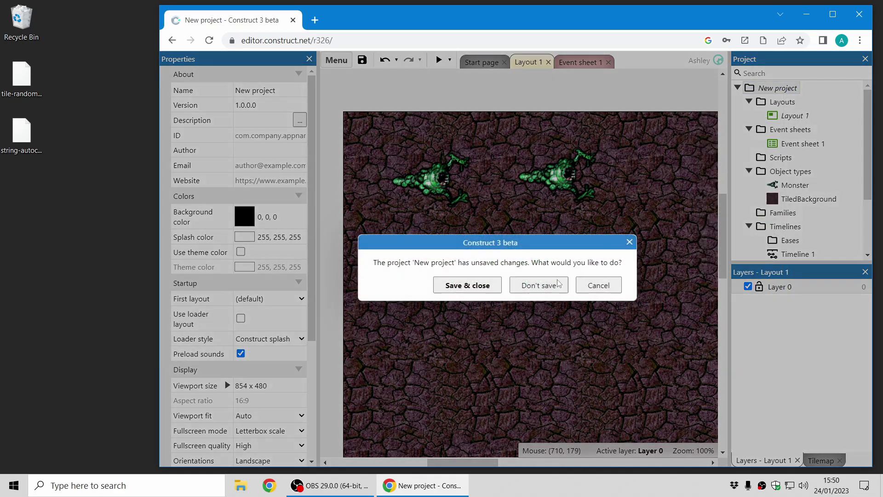
pyautogui.click(558, 284)
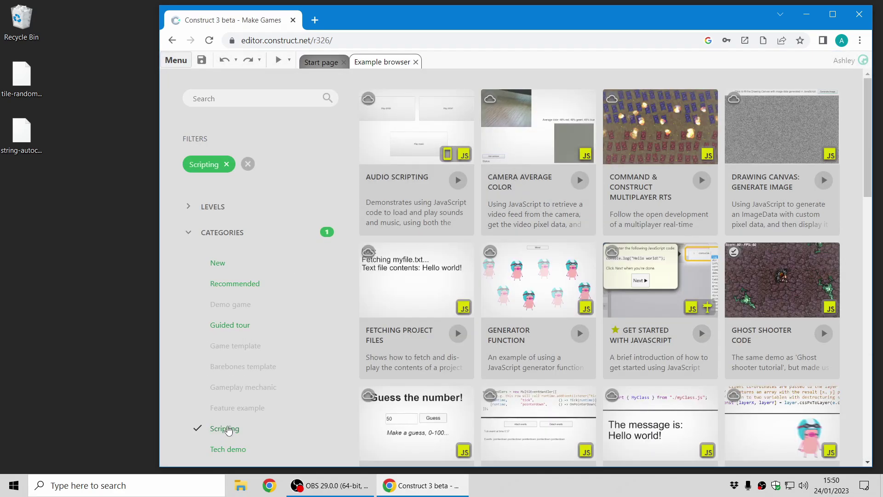
# Step: Open the Ghost Shooter Code project from the Scripting category of the example browser
pyautogui.click(226, 430)
pyautogui.click(226, 430)
pyautogui.click(783, 285)
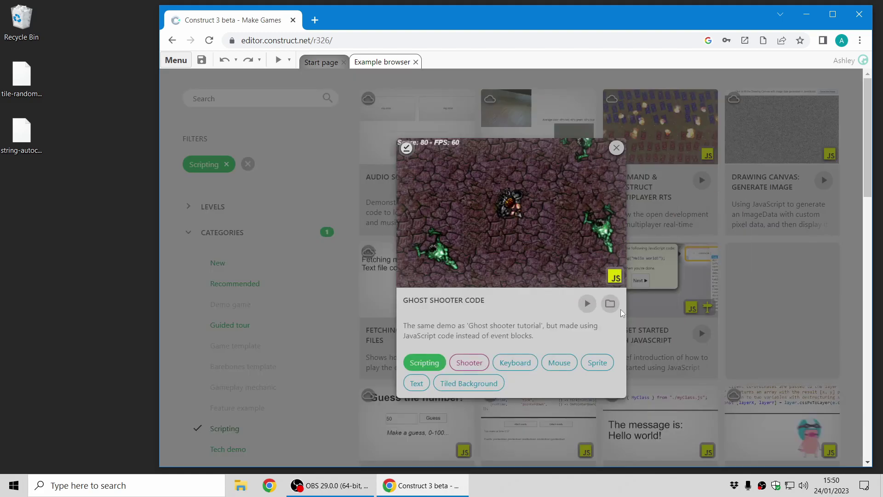
pyautogui.click(610, 303)
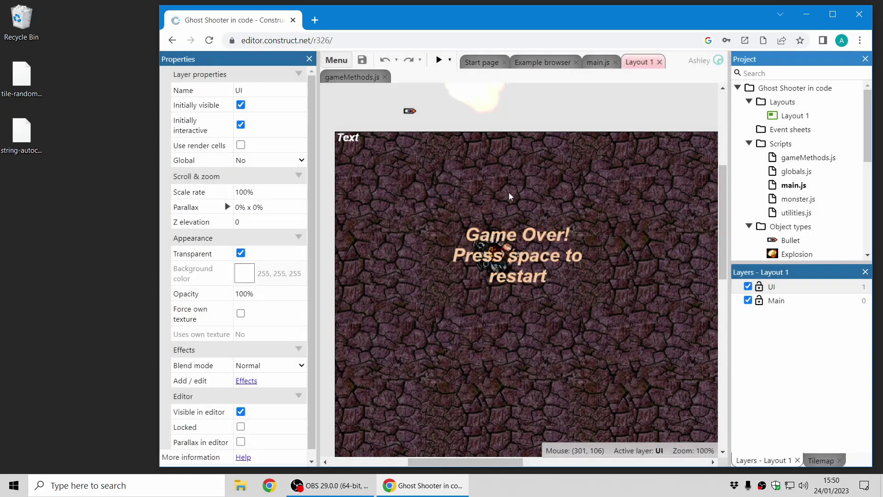
# Step: Open the Find results window, dock it beneath the layout view, and set its scope to All project files
pyautogui.click(632, 105)
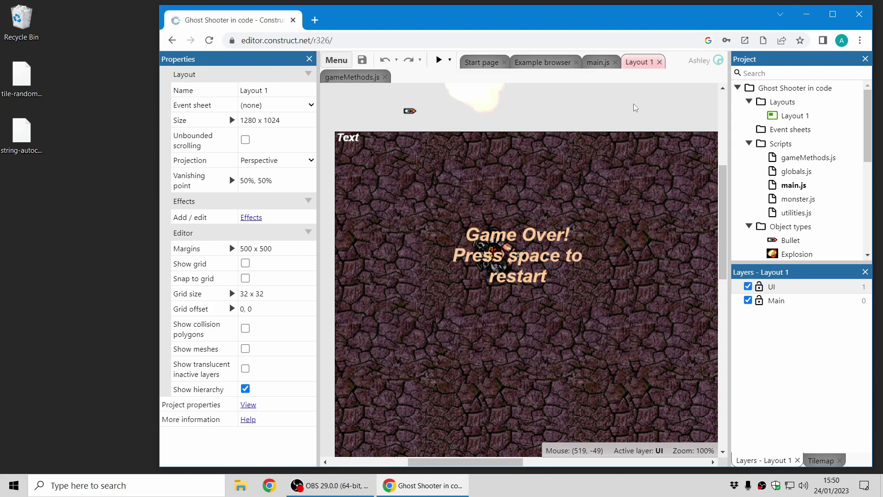
pyautogui.hotkey('ctrl', 'f')
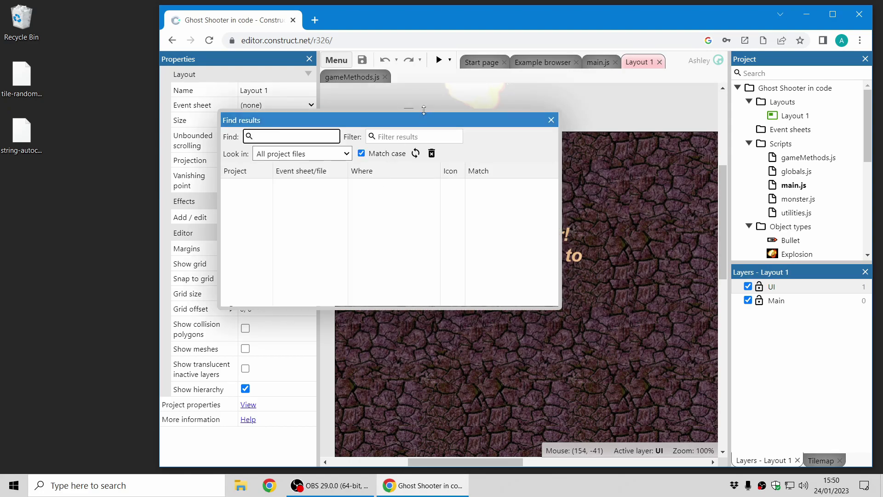
pyautogui.moveTo(424, 110); pyautogui.dragTo(557, 438)
pyautogui.click(487, 355)
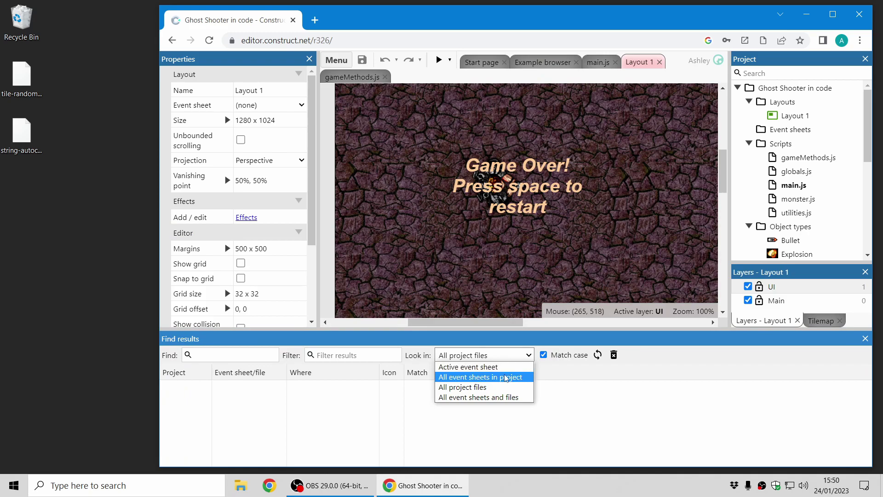
pyautogui.click(502, 390)
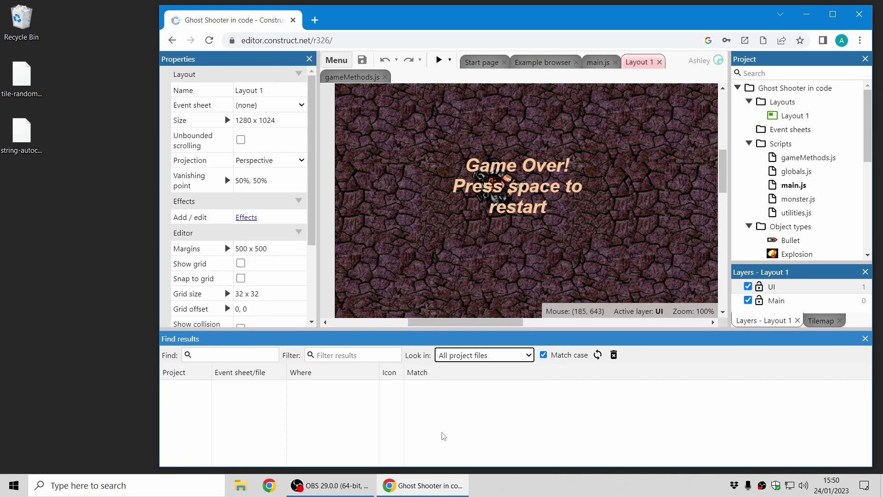
# Step: Search all project files for Monster
pyautogui.click(215, 357)
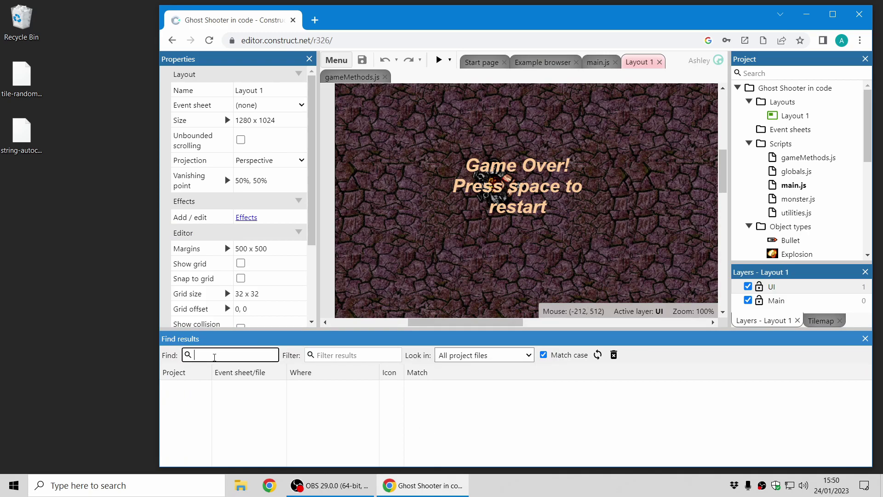
pyautogui.write('Mo')
pyautogui.press('Return')
pyautogui.write('nster')
pyautogui.press('Return')
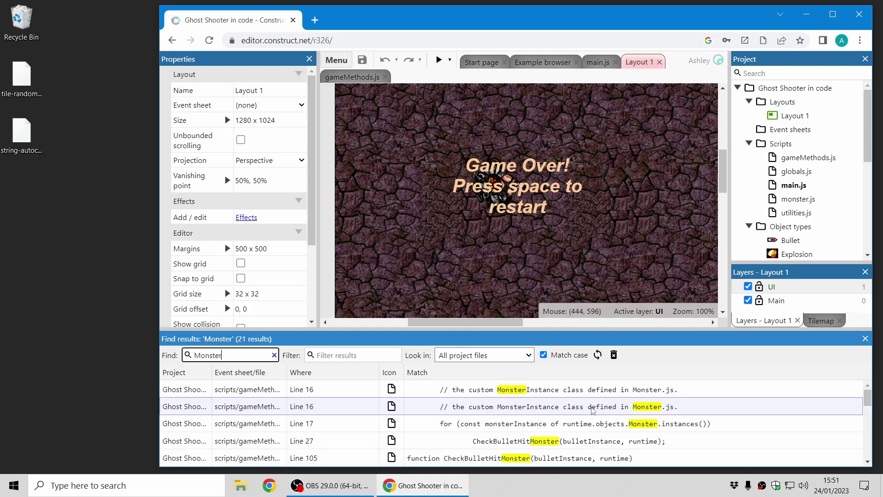
# Step: Open Monster matches in gameMethods.js and main.js from the search results, and close the find results
pyautogui.doubleClick(593, 406)
pyautogui.scroll(-5, 593, 409)
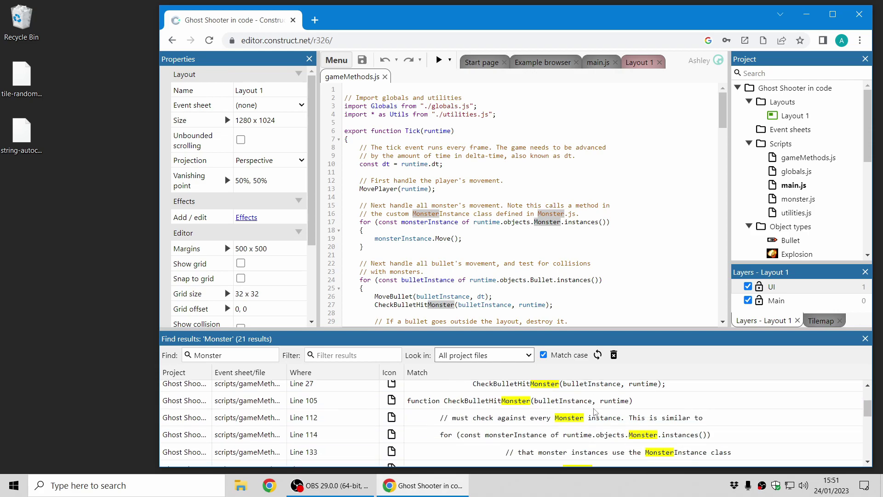
pyautogui.doubleClick(592, 422)
pyautogui.scroll(-3, 593, 420)
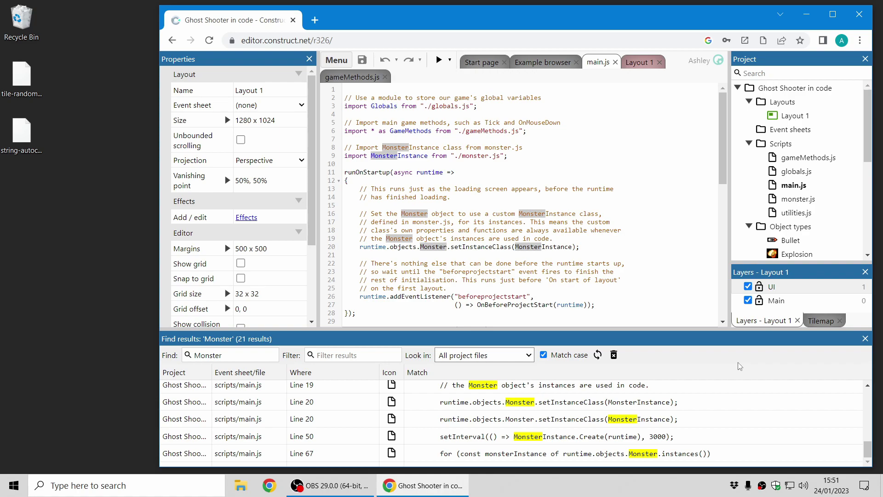
pyautogui.click(866, 340)
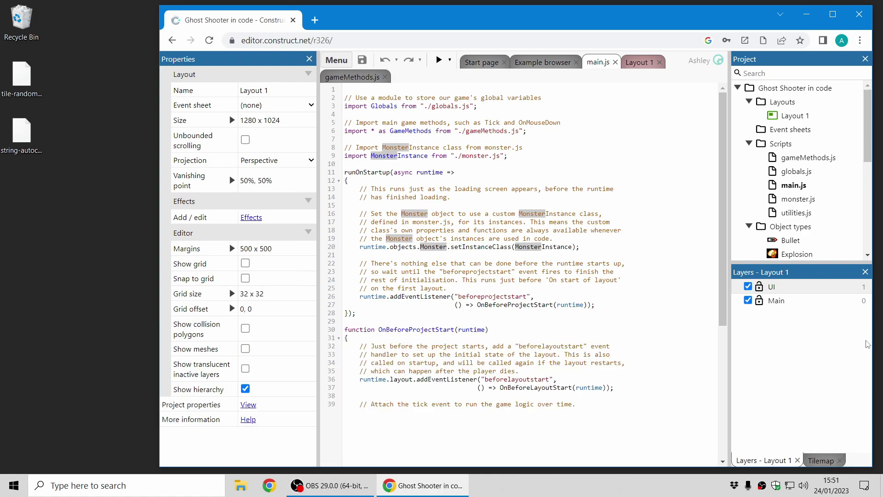
# Step: Start exporting the project to NW.js from Layout 1, keeping PNG and JPEG image formats and minify mode None
pyautogui.click(638, 62)
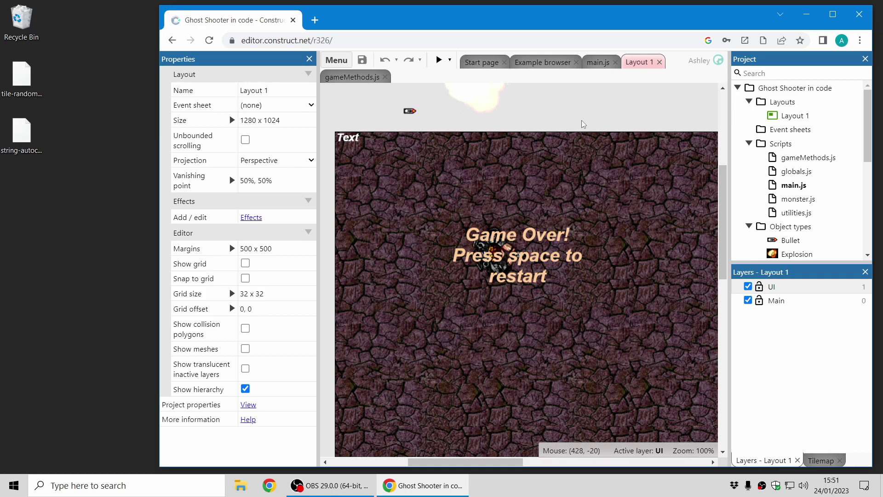
pyautogui.hotkey('ctrl', 'e')
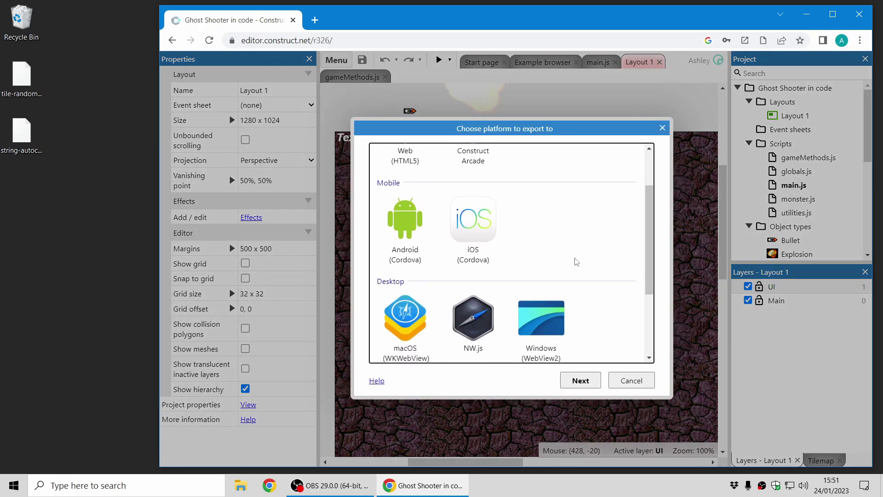
pyautogui.scroll(-1, 577, 262)
pyautogui.click(464, 272)
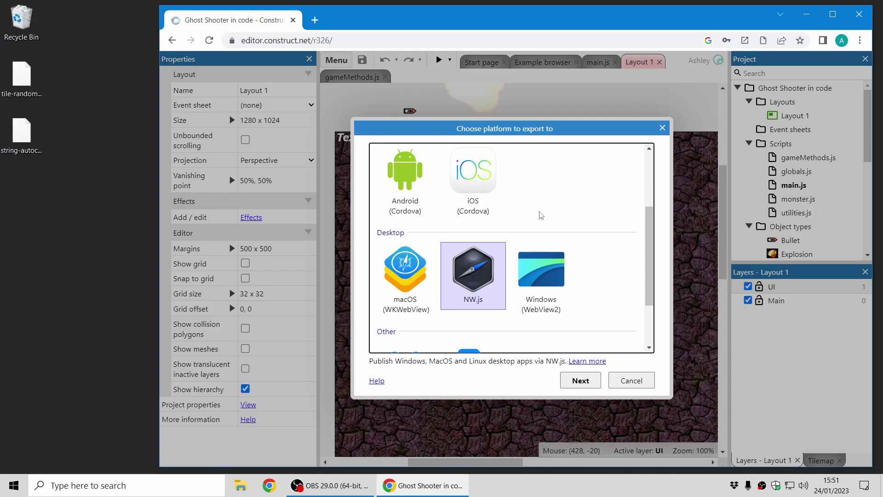
pyautogui.click(596, 384)
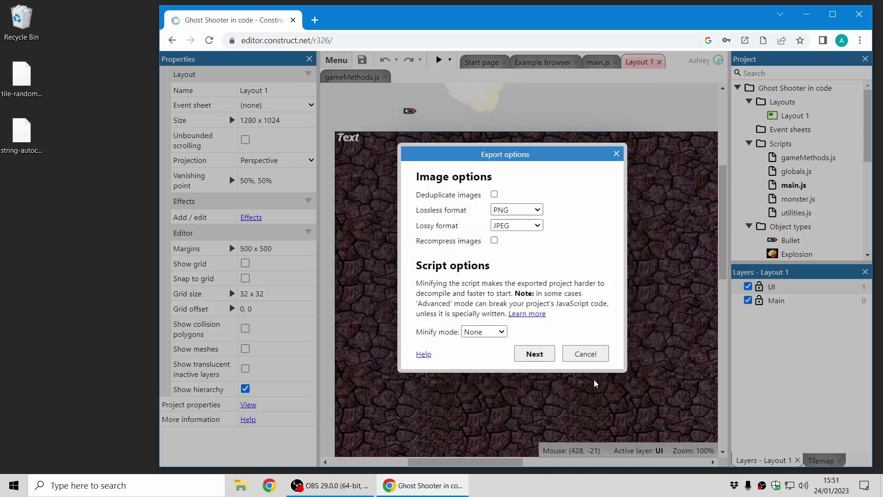
pyautogui.click(548, 358)
# Step: Examine the Enable DevTools and Export for Steam options of the NW.js export, and cancel the export
pyautogui.click(509, 324)
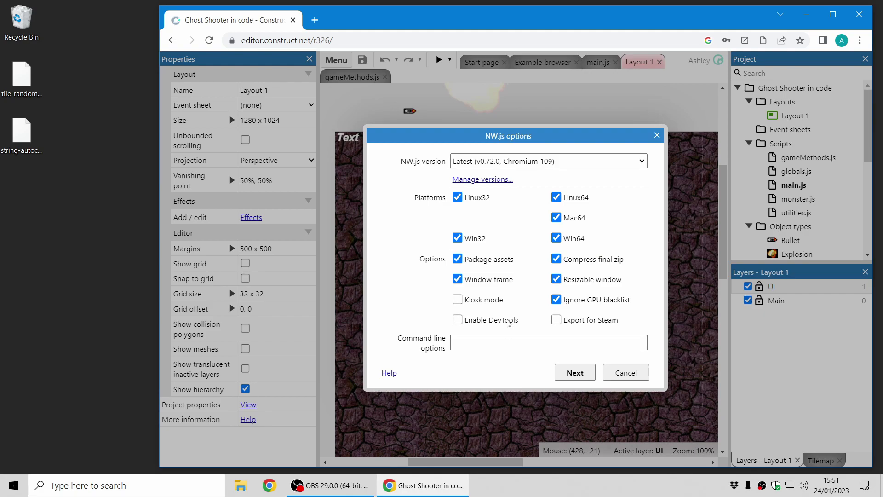
pyautogui.click(510, 323)
pyautogui.click(601, 320)
pyautogui.click(608, 324)
pyautogui.click(608, 324)
pyautogui.click(628, 373)
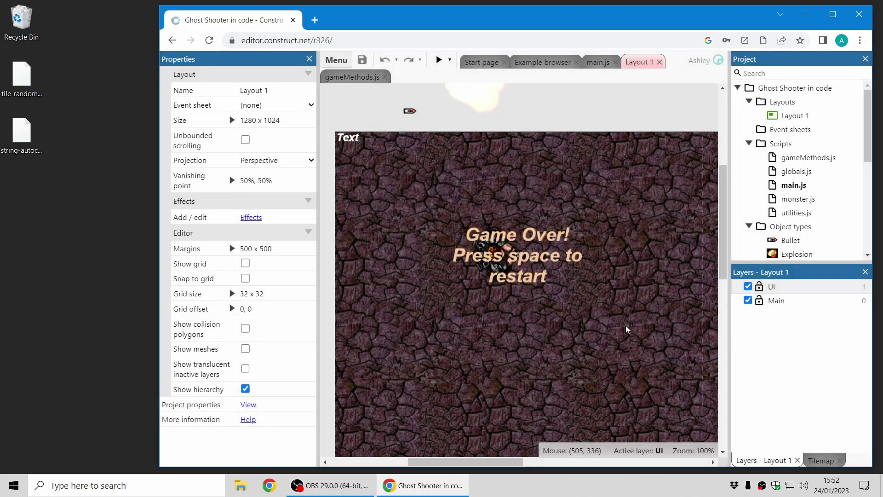